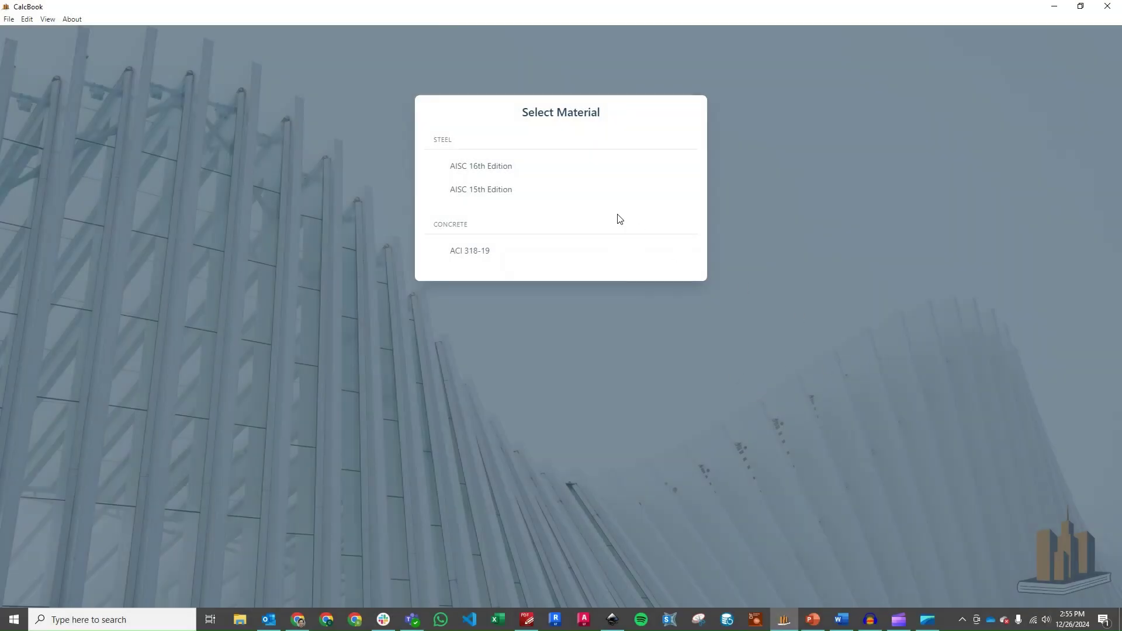
- Start a Shear Flow Design - WF calculation from AISC 15th Edition welded steel connections
left_click(555, 189)
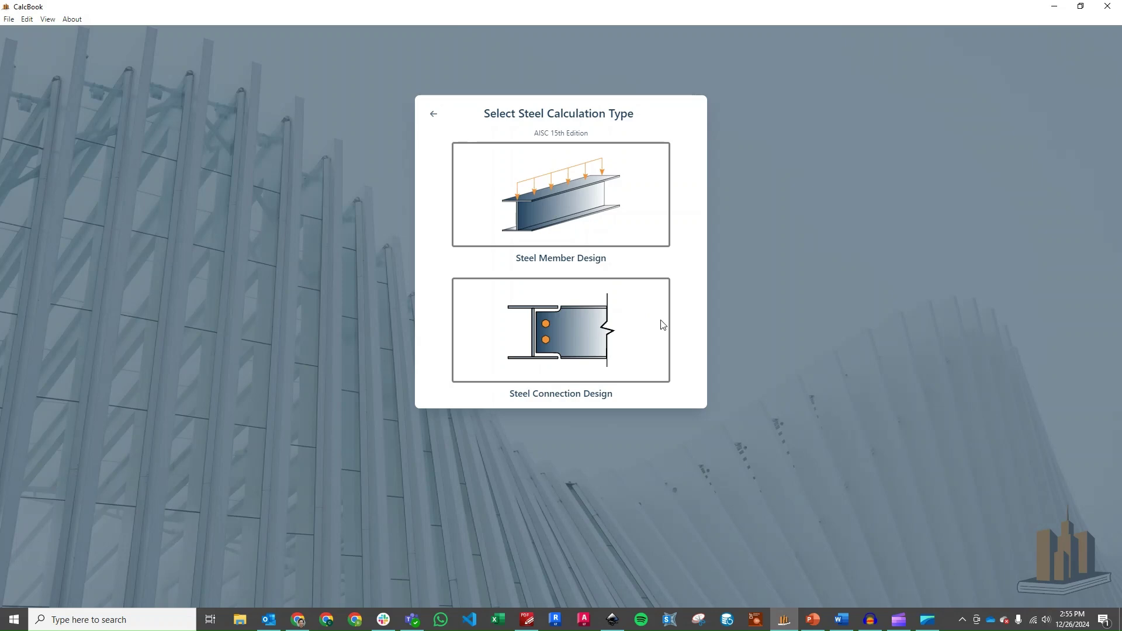
left_click(637, 342)
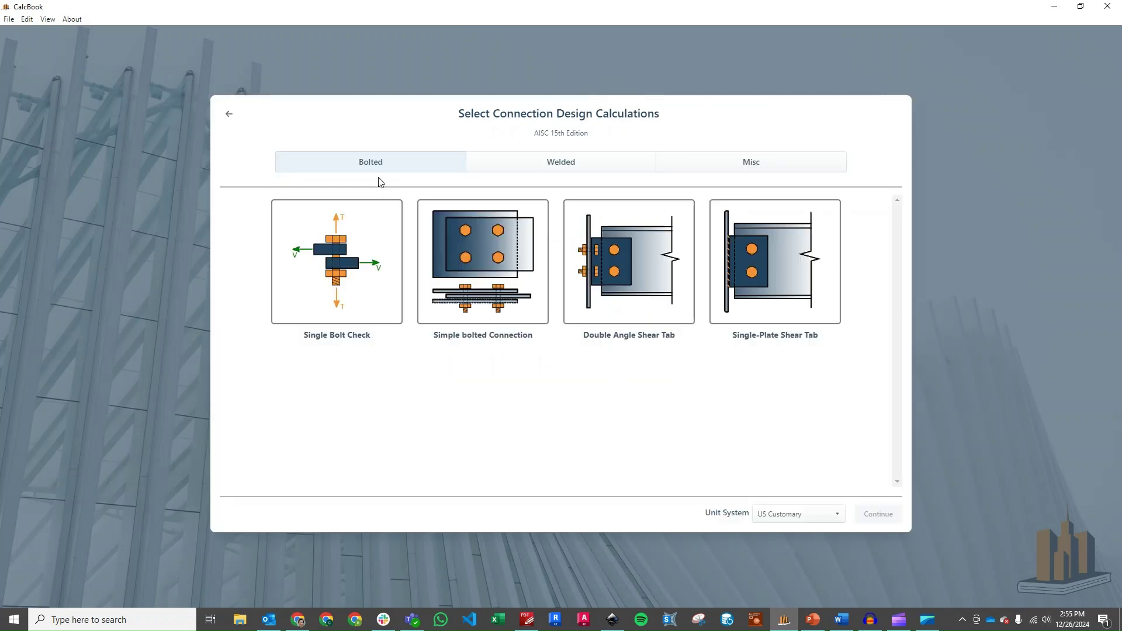
left_click(548, 167)
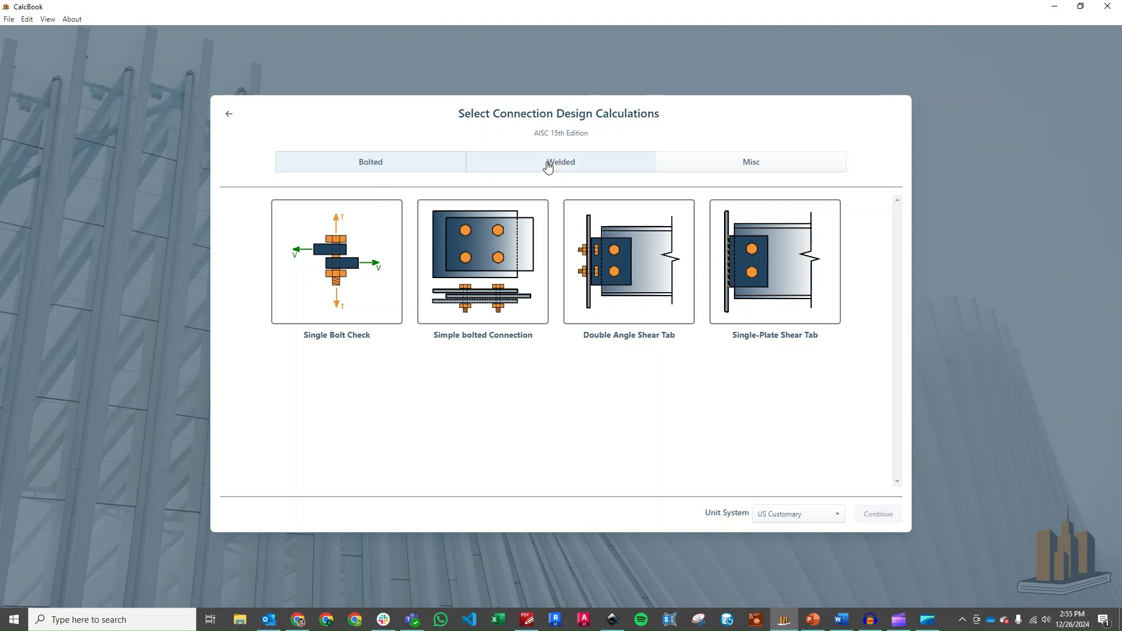
left_click(719, 162)
left_click(601, 166)
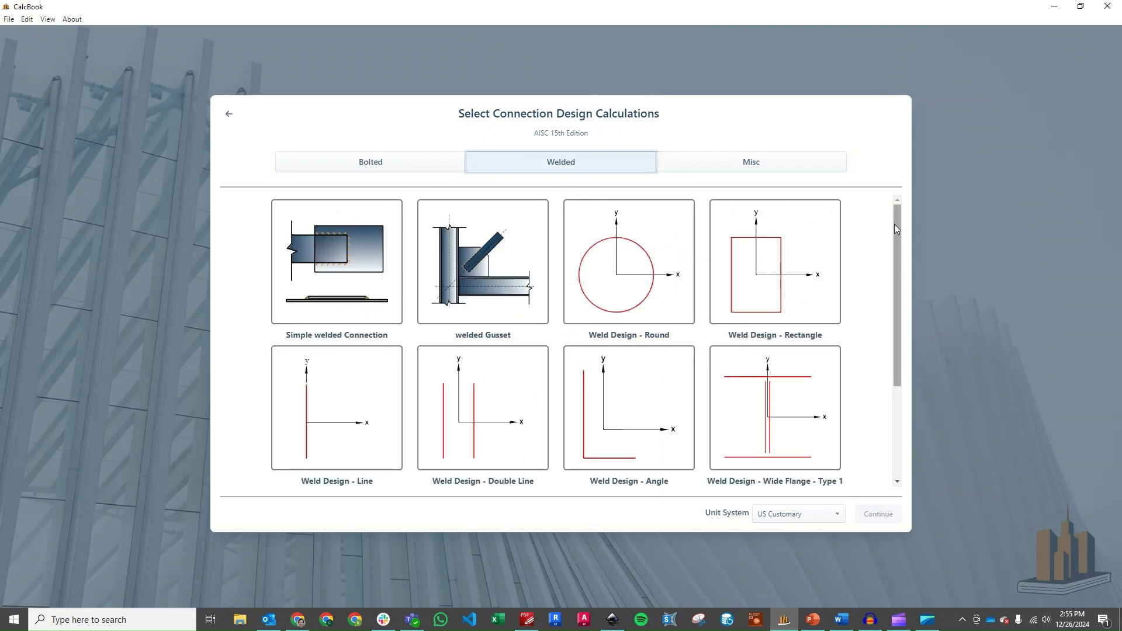
left_click_drag(894, 223, 901, 358)
left_click(605, 416)
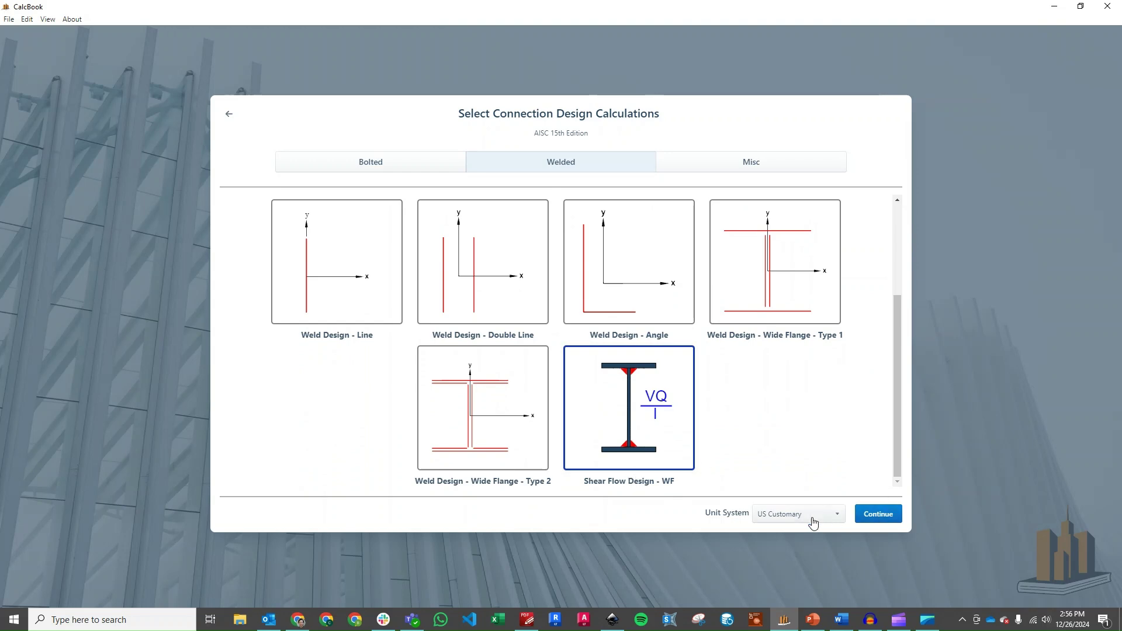
left_click(882, 526)
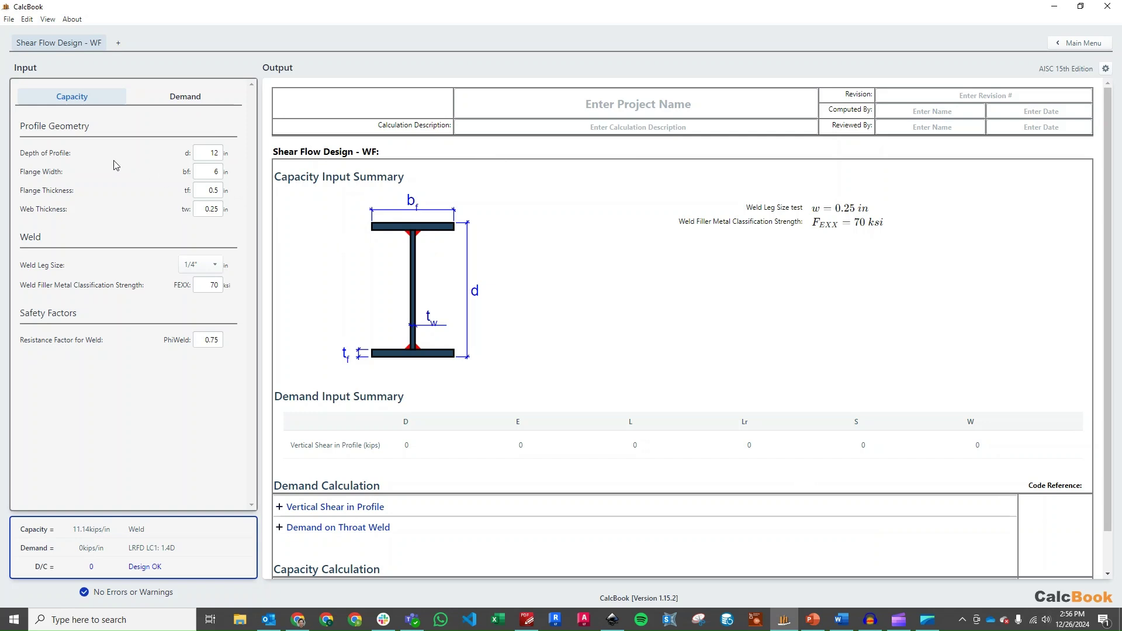
- Enter profile geometry d 14 in, bf 8 in, tf 1 in and tw 0.75 in
double_click(214, 153)
type("14")
key("Tab")
type("8")
key("Tab")
type("1")
key("Tab")
type("0.75")
key("Tab")
- In the Demand inputs, enter dead load 55 kips and live load 25 kips
left_click(196, 98)
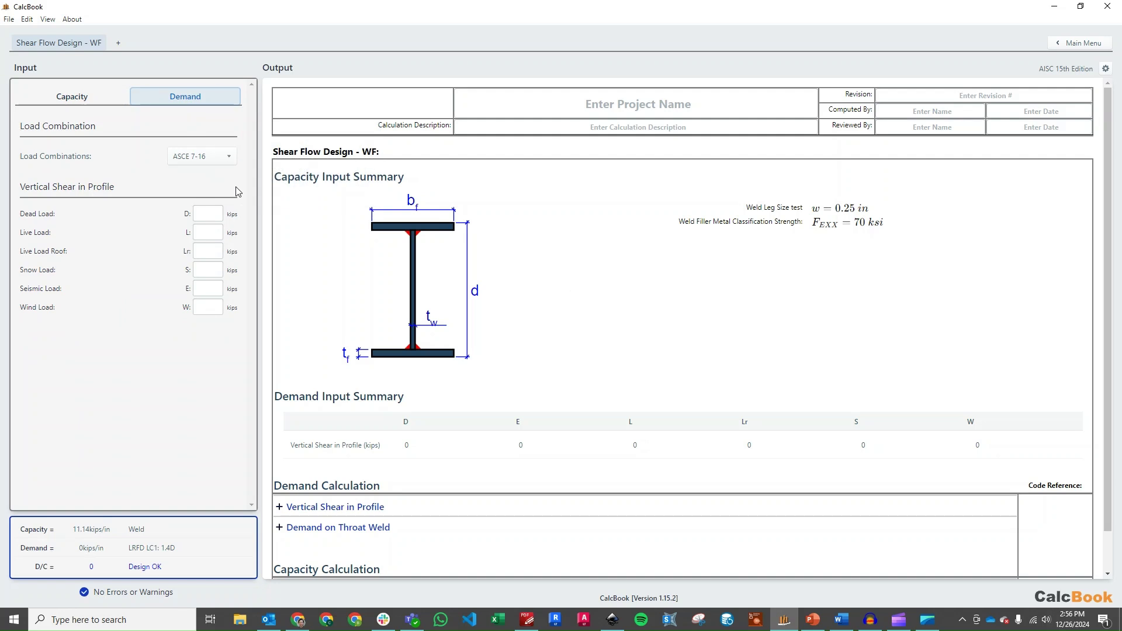
left_click(211, 214)
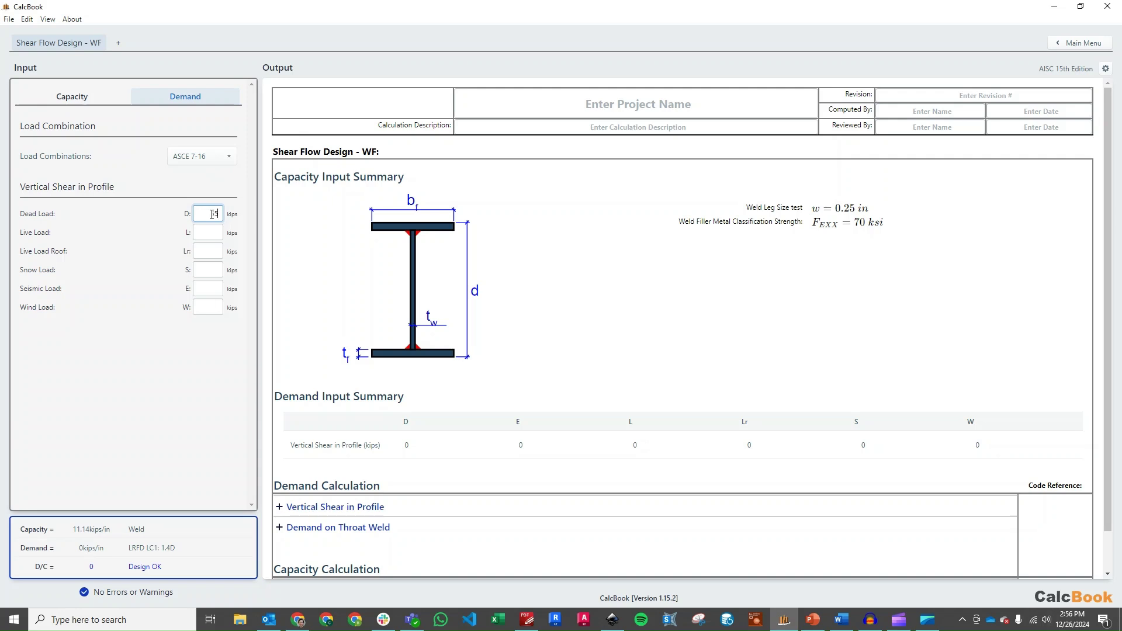
left_click(212, 233)
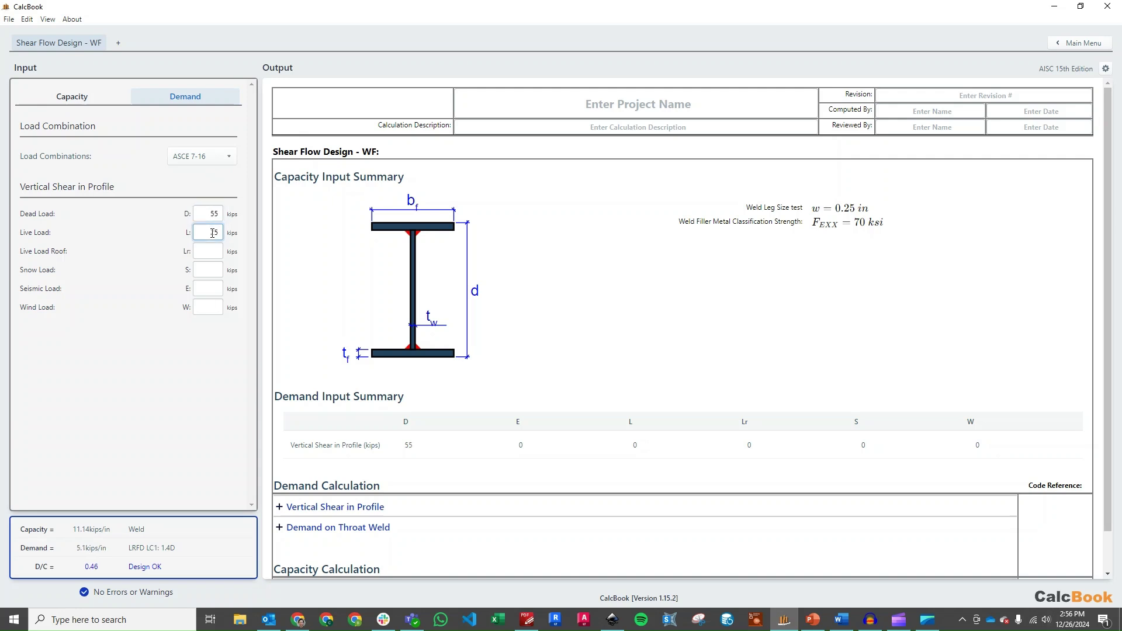
left_click(212, 251)
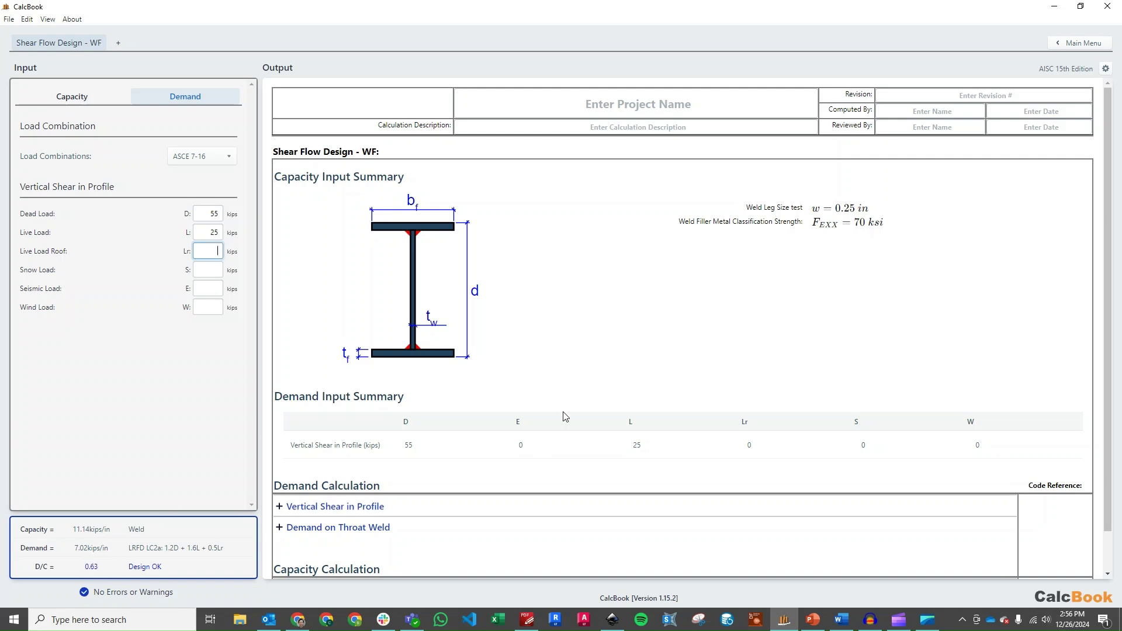
- Expand Vertical Shear in Profile, Demand on Throat Weld and Required Section Properties in the Output report
scroll(663, 338, "down", 1)
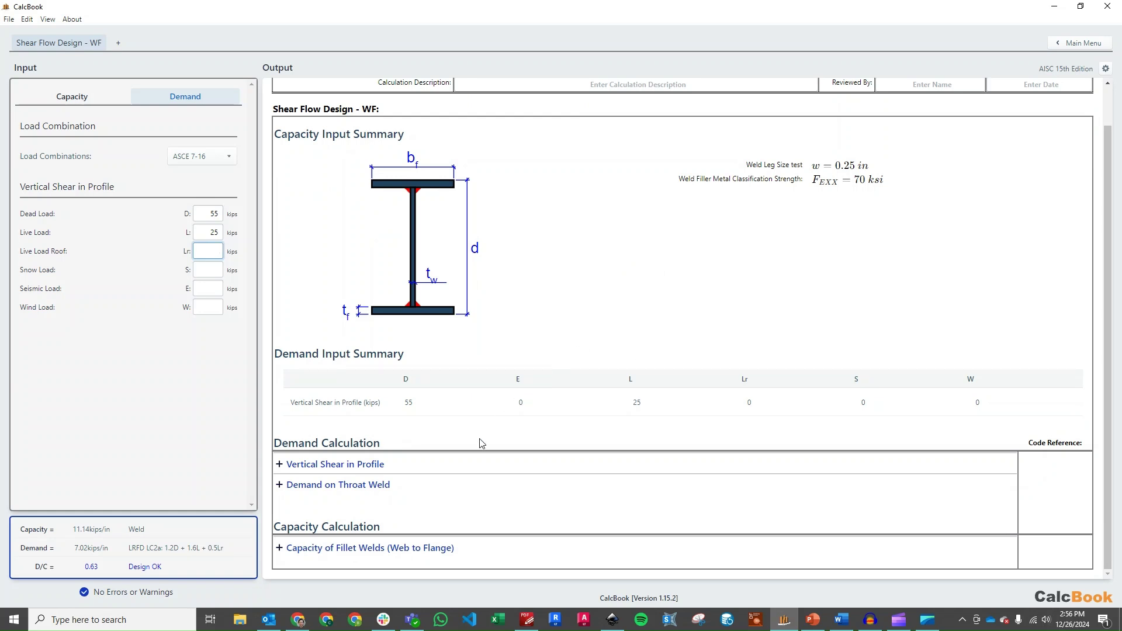
left_click(403, 471)
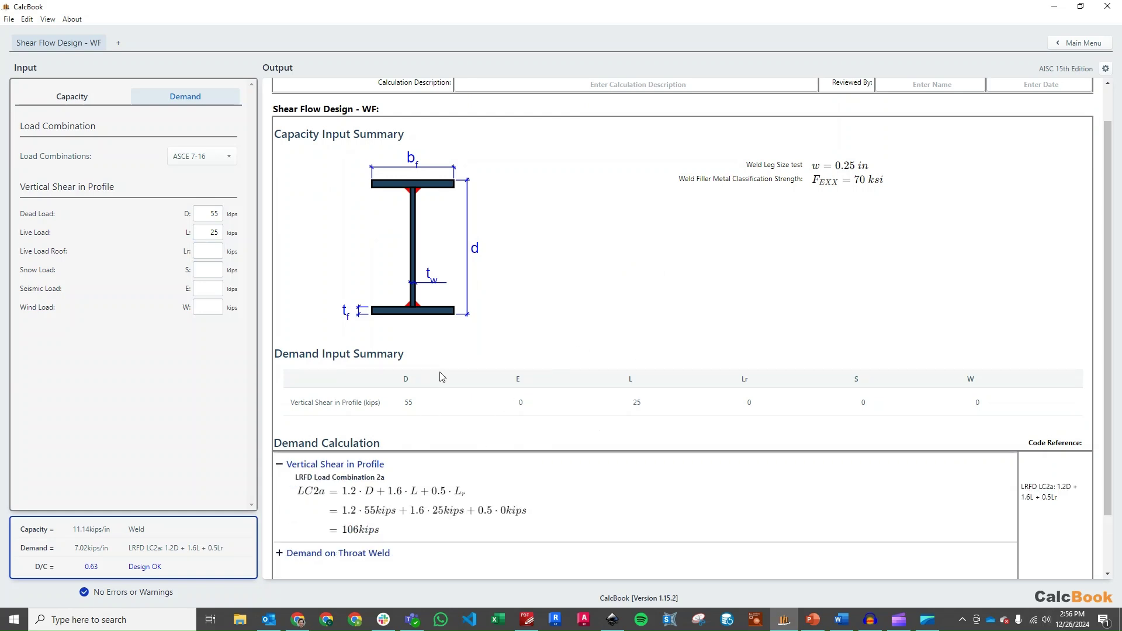
scroll(467, 345, "down", 2)
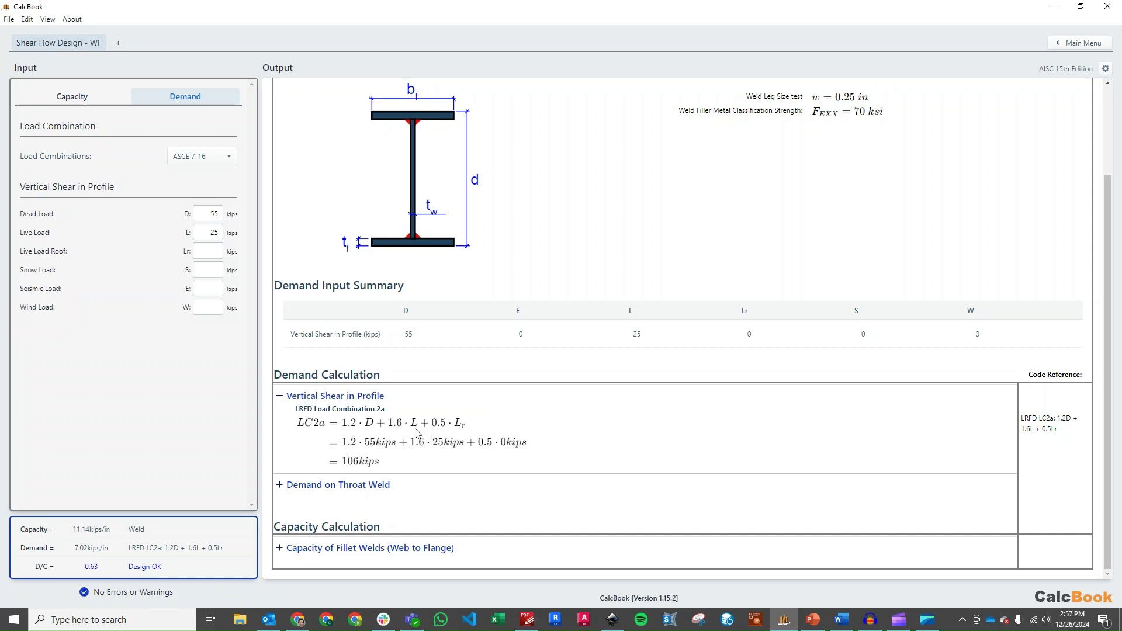
left_click(361, 484)
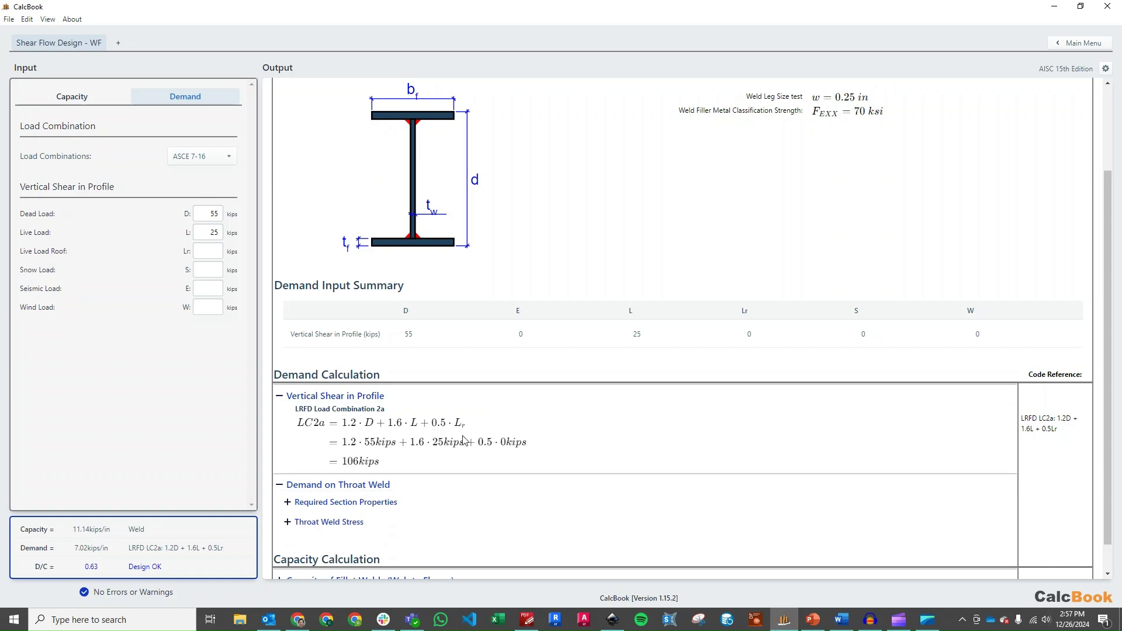
scroll(590, 396, "down", 1)
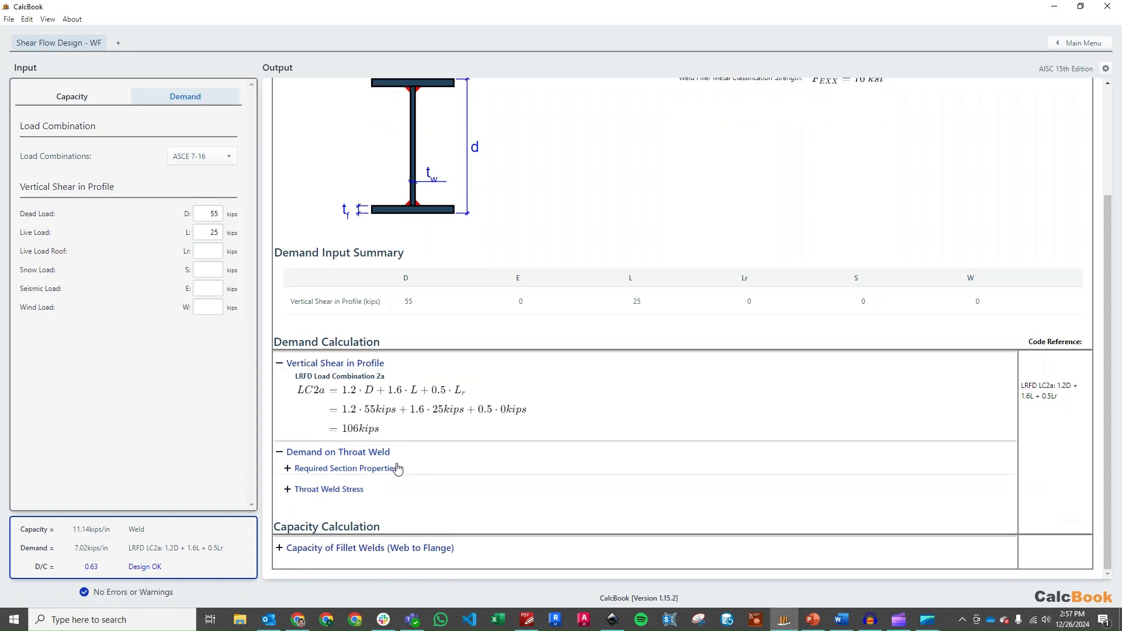
left_click(393, 471)
scroll(500, 322, "down", 4)
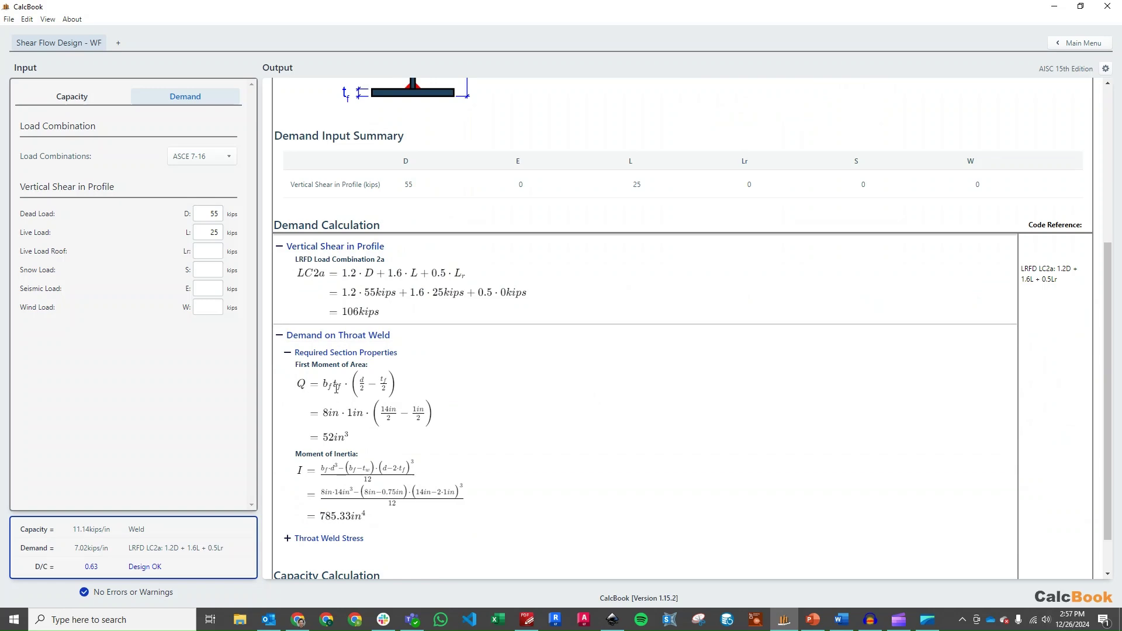
scroll(333, 390, "up", 8)
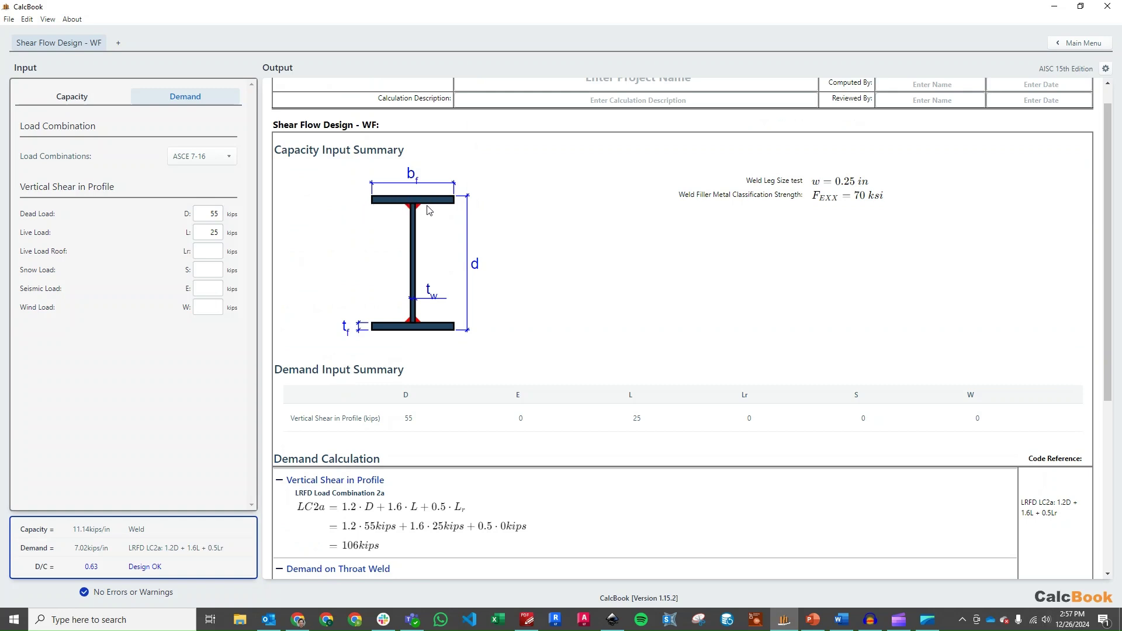
scroll(409, 225, "down", 3)
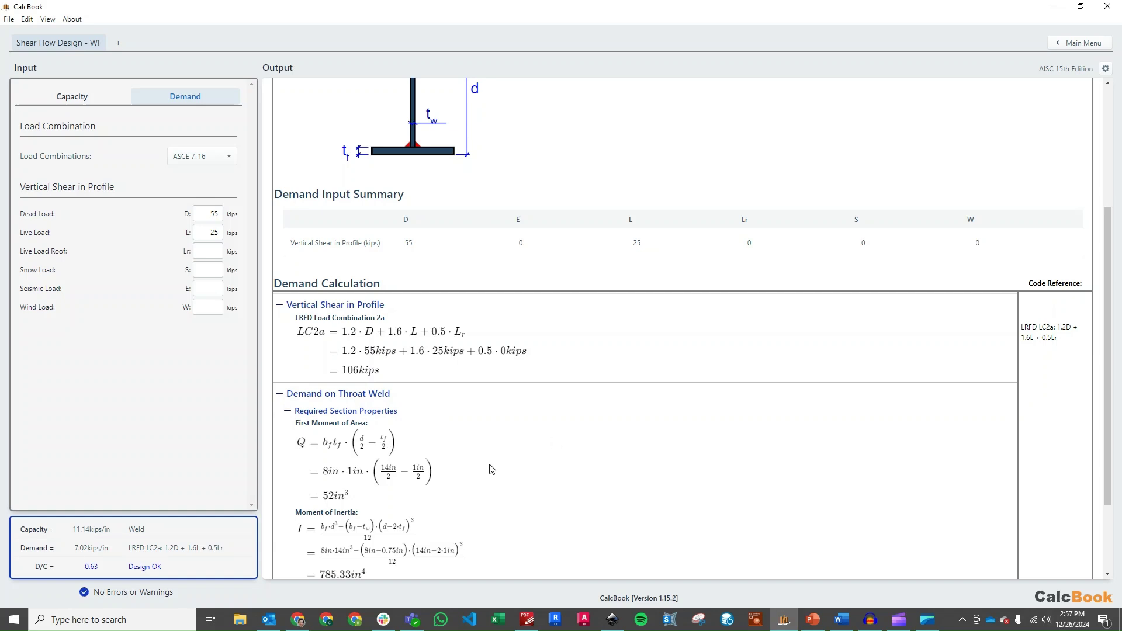
- Expand Throat Weld Stress to show shear flow q = VQ/I = 7.02 kips/in
scroll(491, 466, "down", 1)
scroll(508, 461, "down", 1)
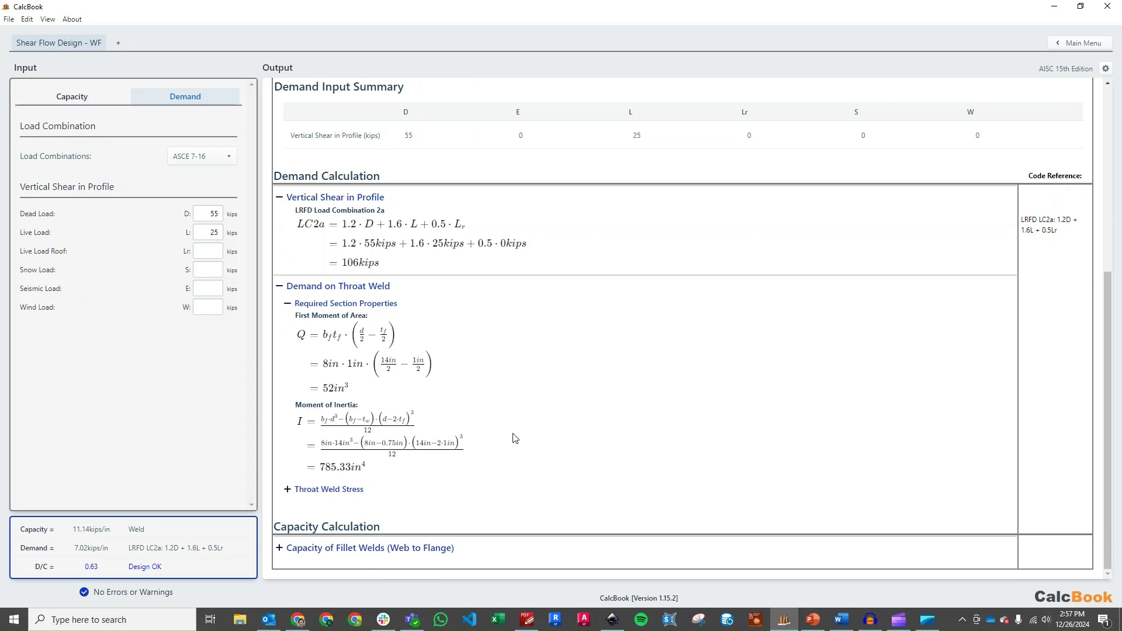
left_click(336, 490)
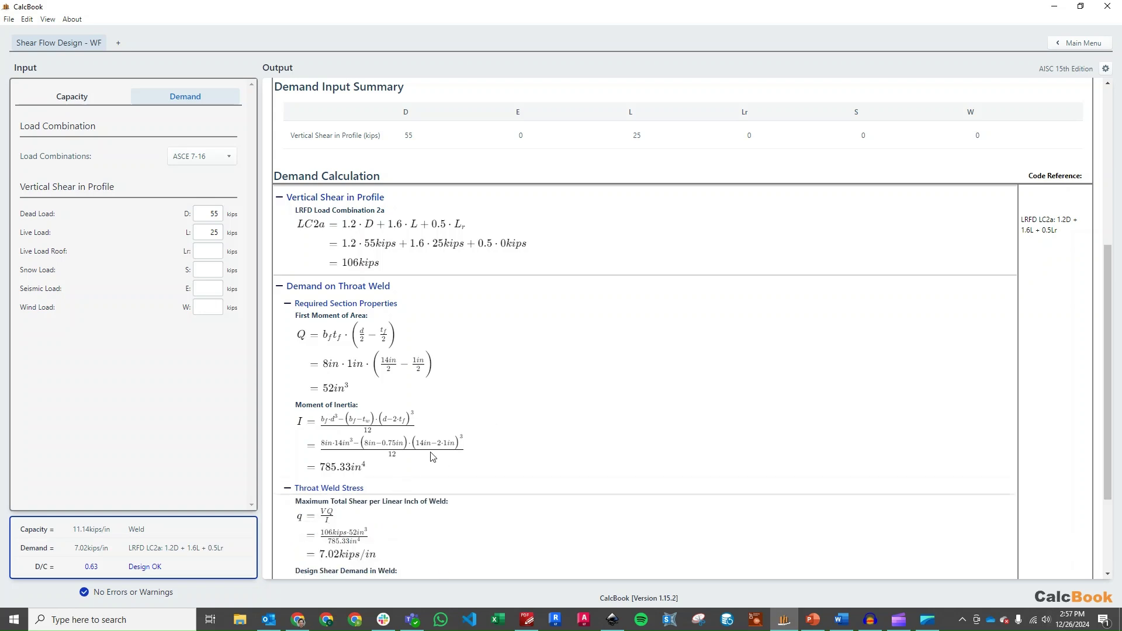
scroll(496, 376, "down", 2)
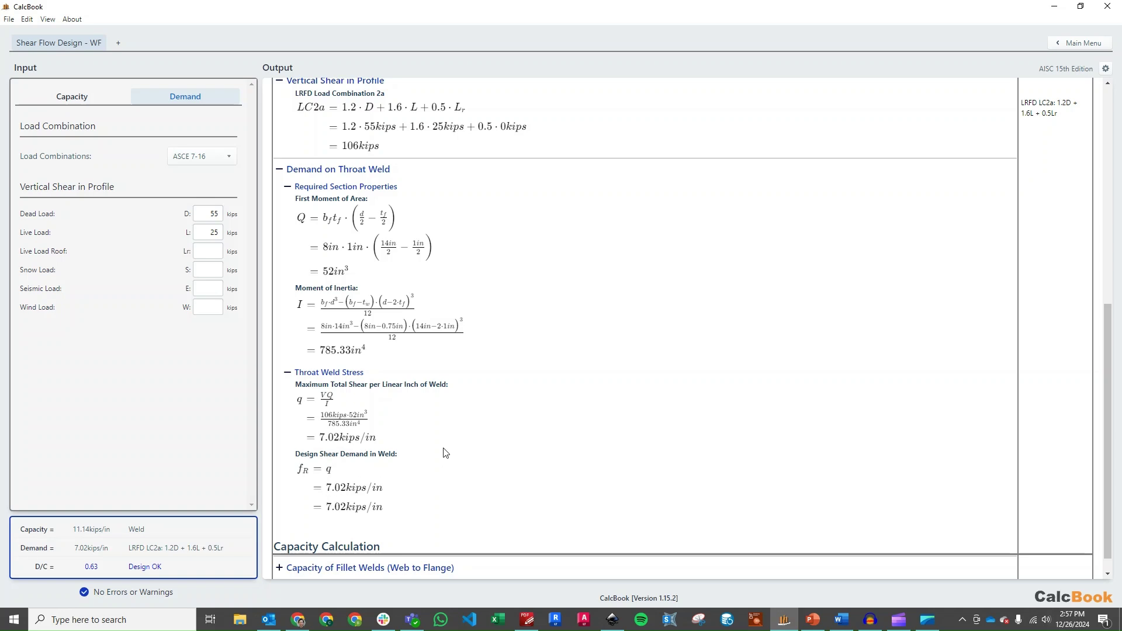
scroll(446, 452, "down", 1)
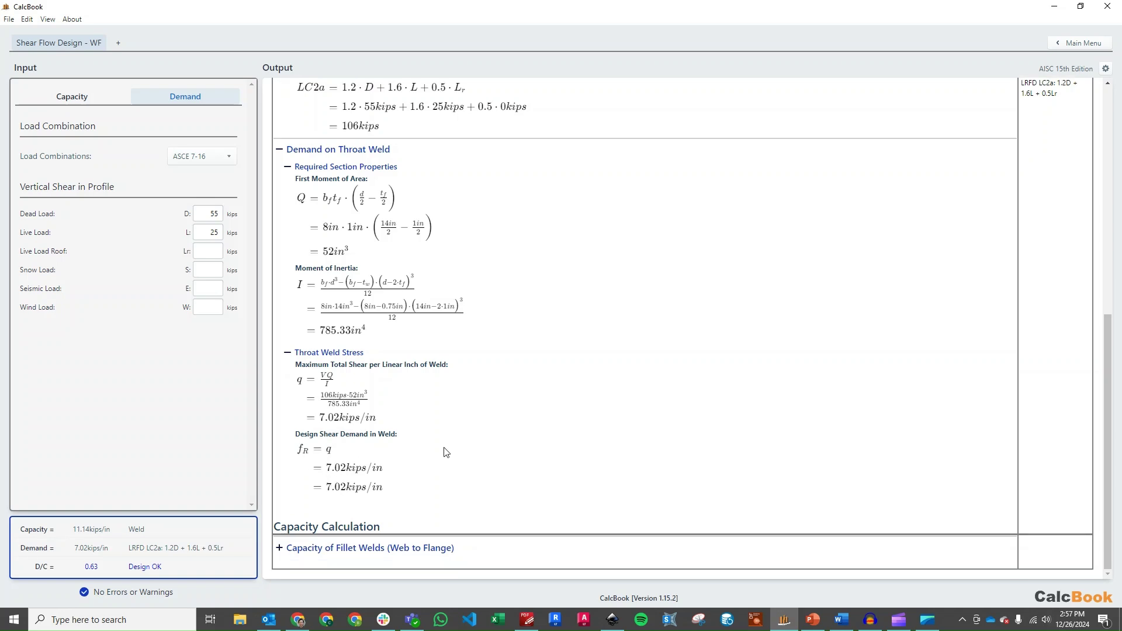
- Expand Capacity of Fillet Welds (Web to Flange) and Capacity of Weld, showing 11.14 kips/in strength
left_click(406, 548)
scroll(500, 363, "down", 1)
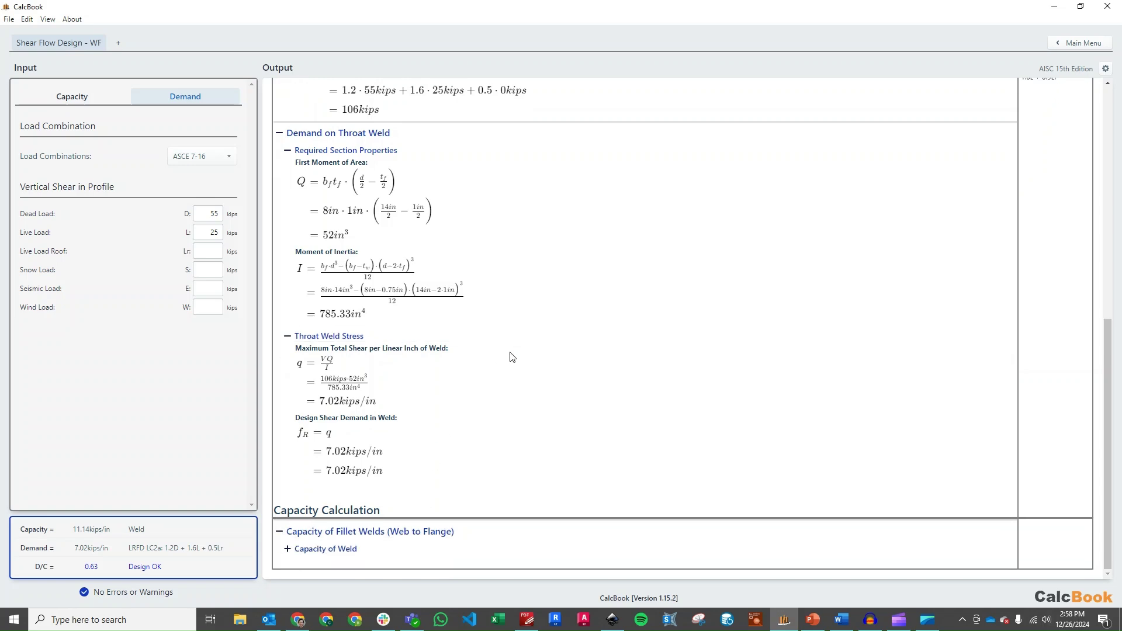
left_click(370, 548)
scroll(527, 376, "down", 9)
scroll(528, 377, "down", 3)
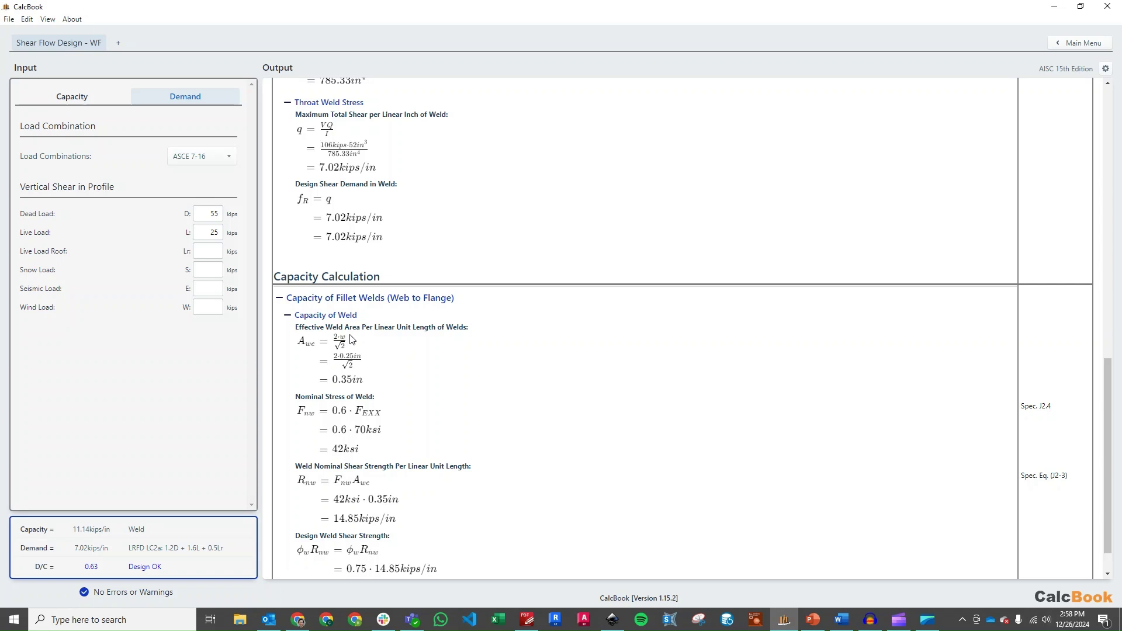
scroll(353, 340, "down", 1)
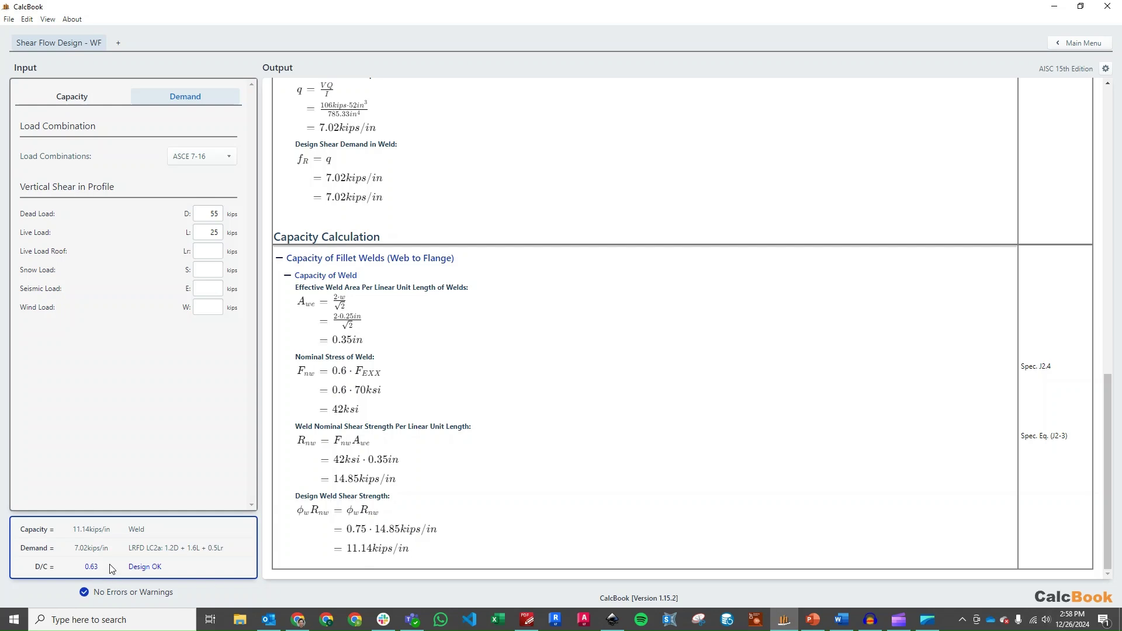
- Set the weld leg size to 3/16" after 1/8" fails, giving D/C 0.84
left_click(104, 104)
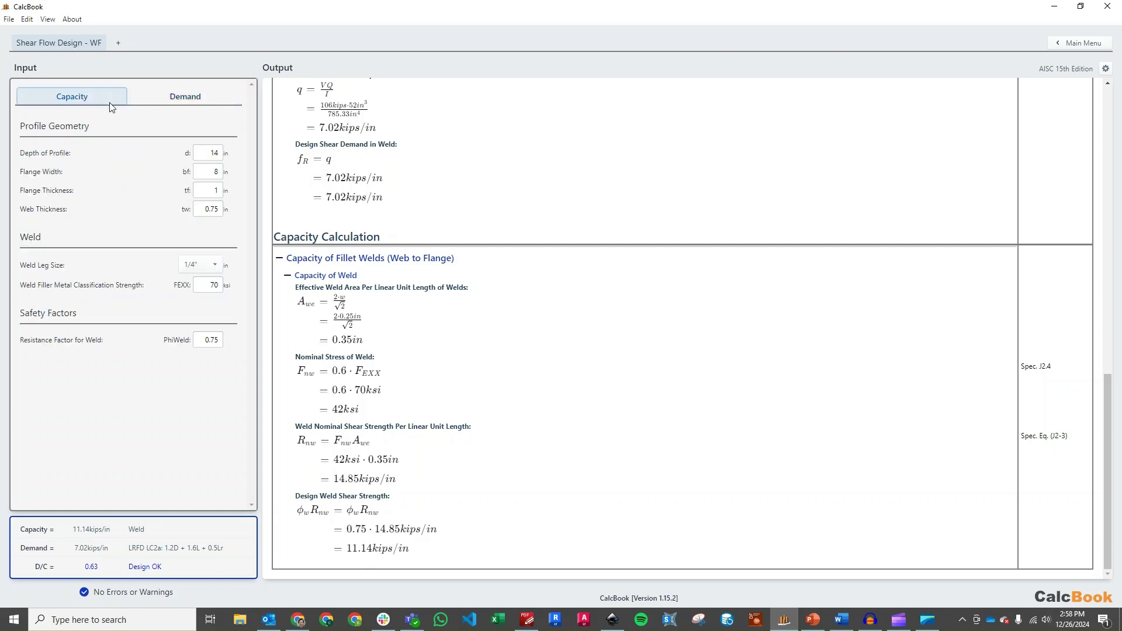
left_click(207, 266)
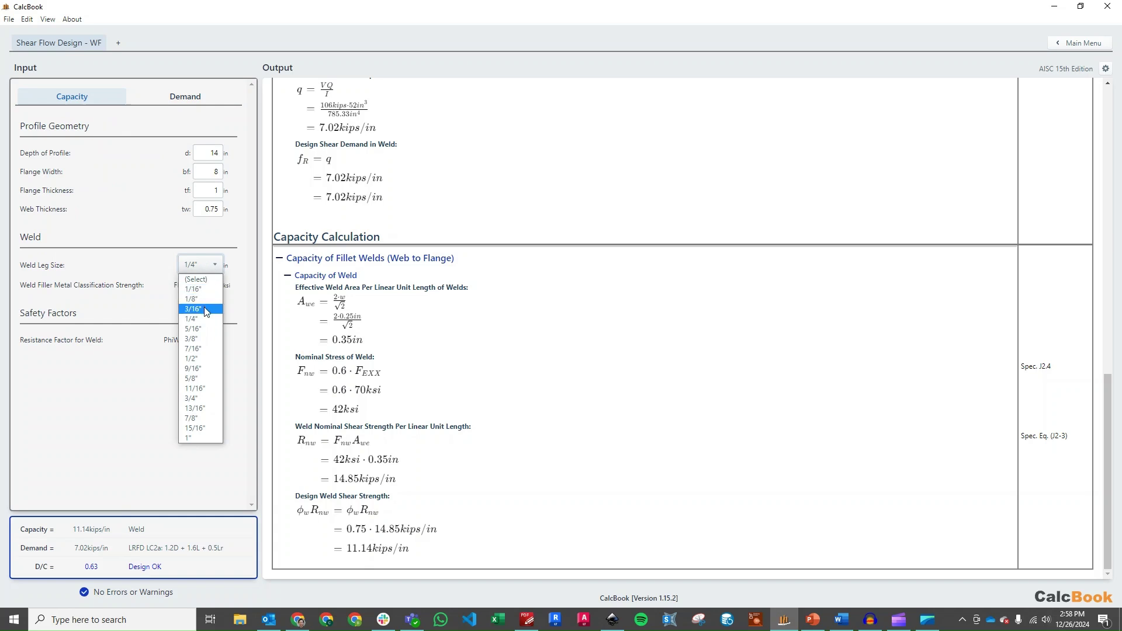
left_click(206, 309)
left_click(206, 269)
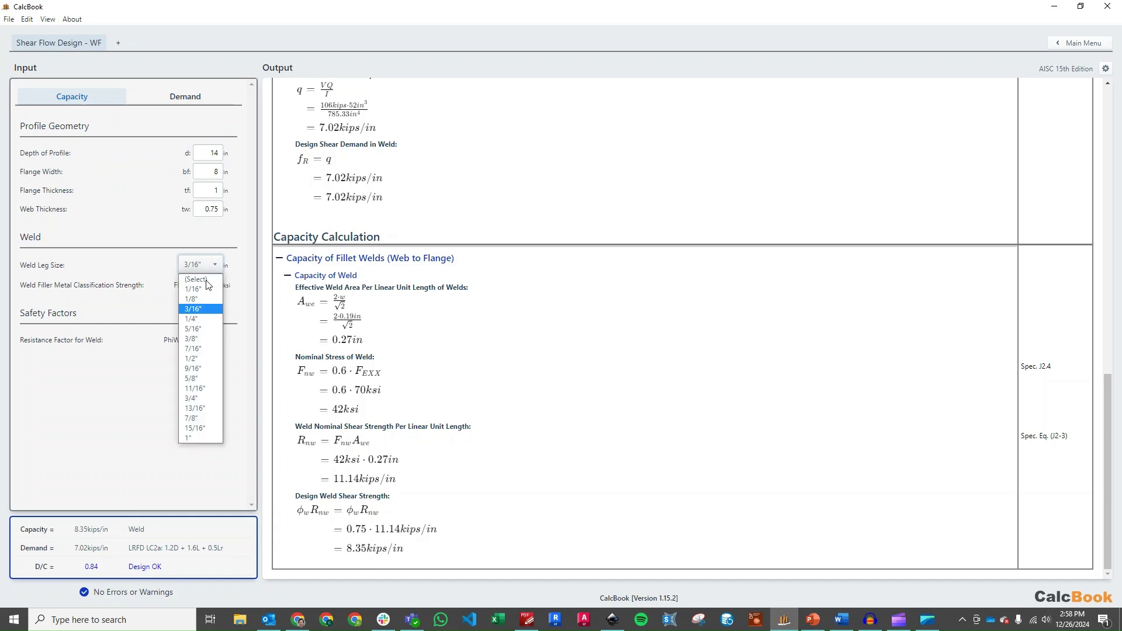
left_click(206, 298)
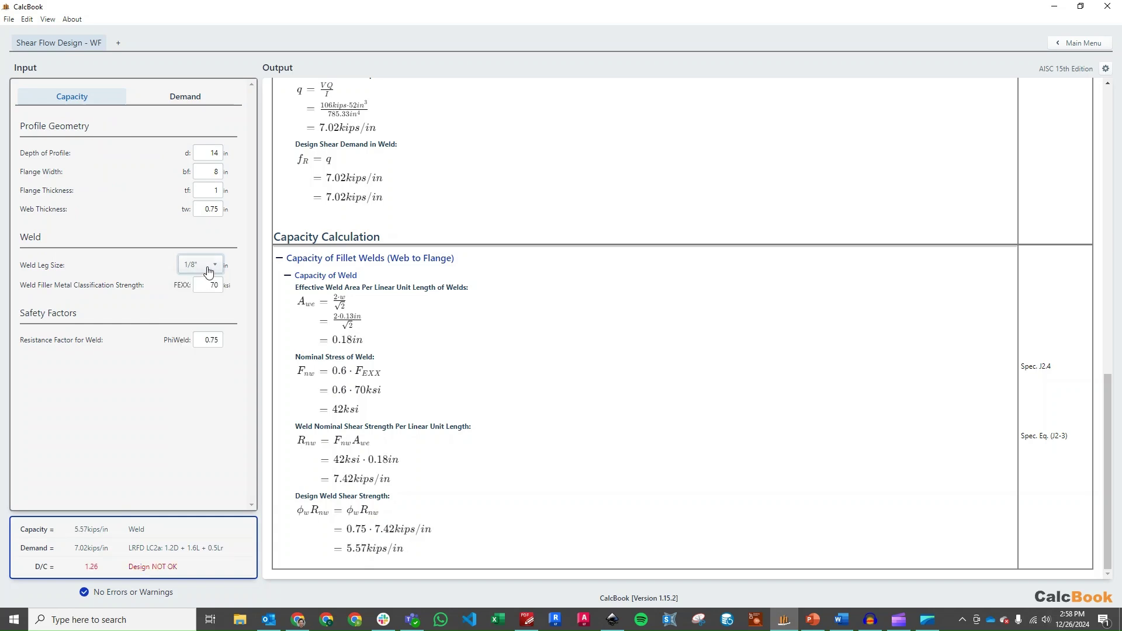
left_click(209, 271)
left_click(206, 310)
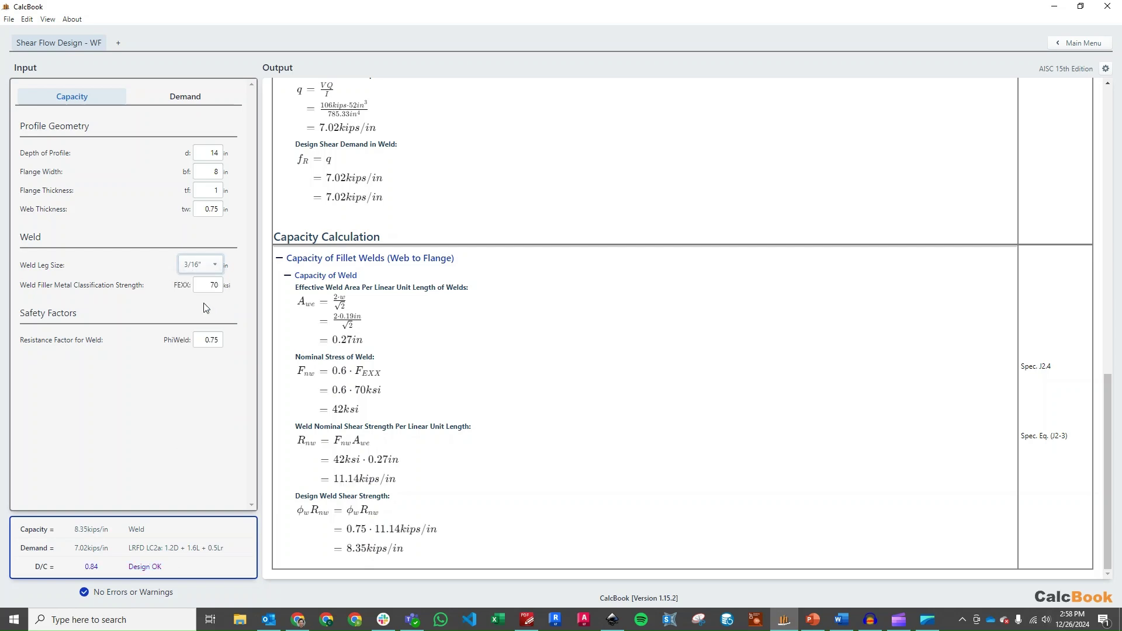